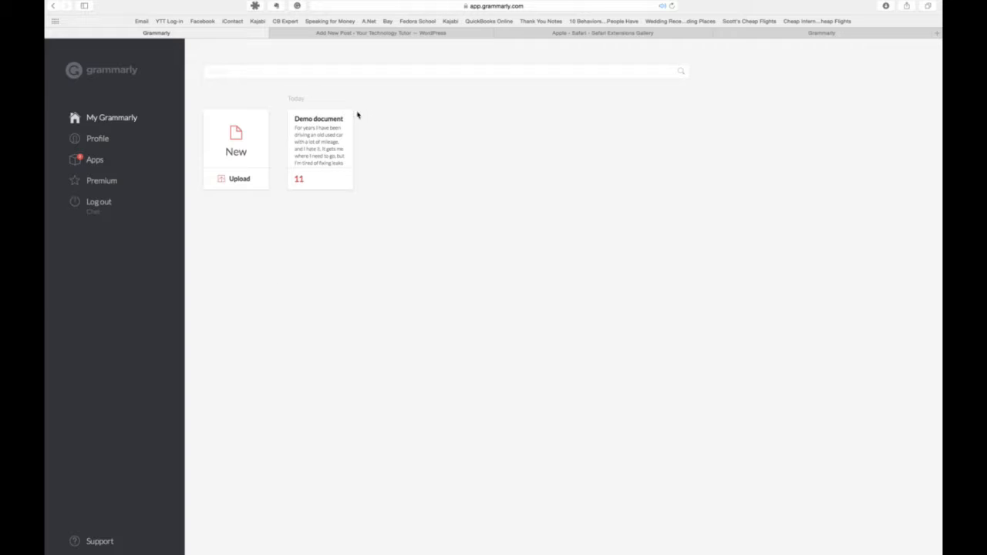
# - Open the Demo document and accept the suggestion to change "mechanic" to "a mechanic"
pyautogui.click(320, 152)
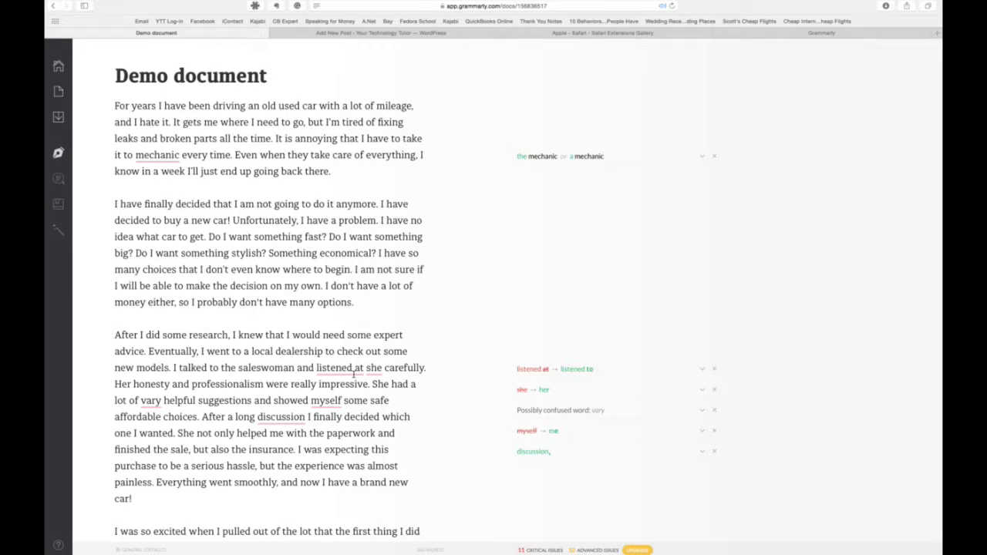
pyautogui.click(157, 155)
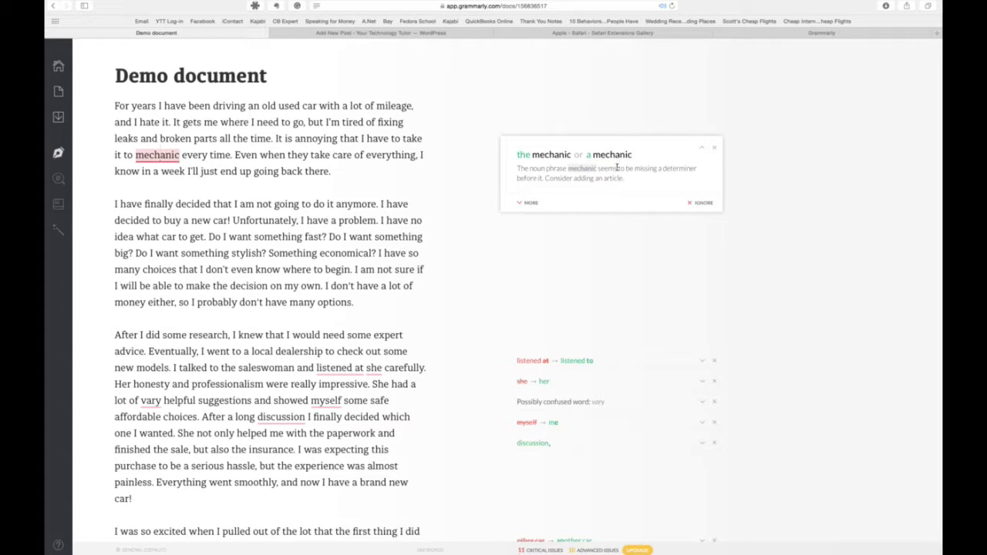
pyautogui.click(616, 156)
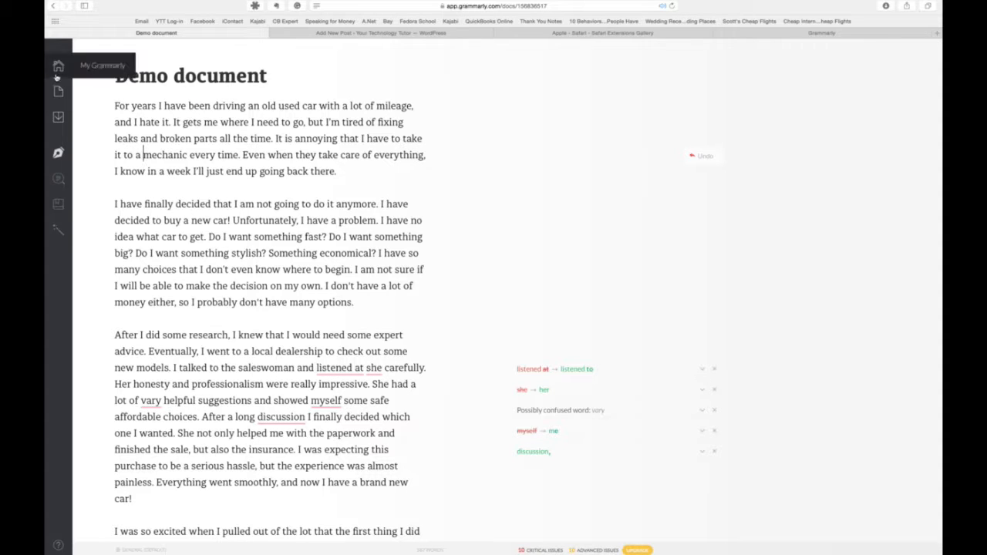
# - Upload the Word document YTT_Preserving_Digital_Memories for checking, finding it with a file search for "memories"
pyautogui.moveTo(58, 91)
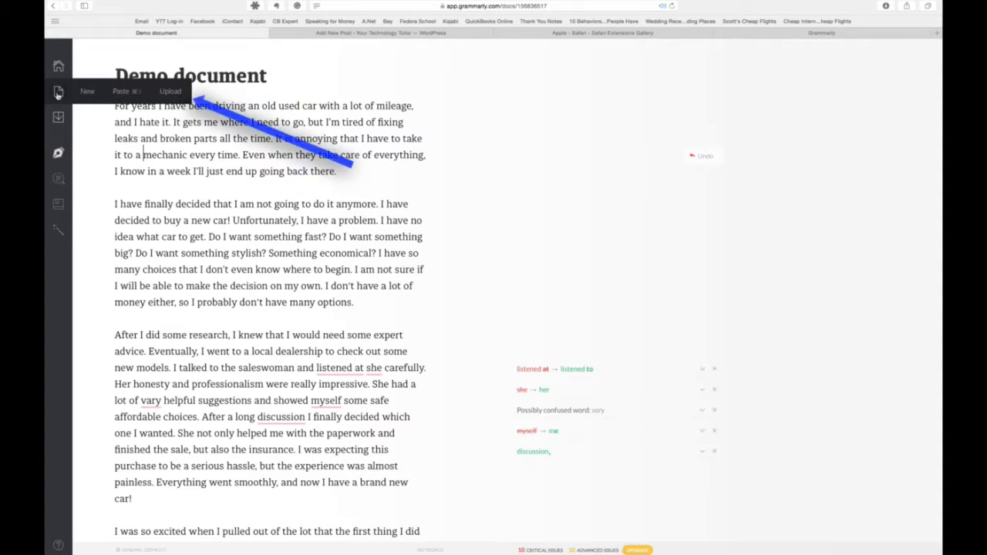
pyautogui.click(170, 91)
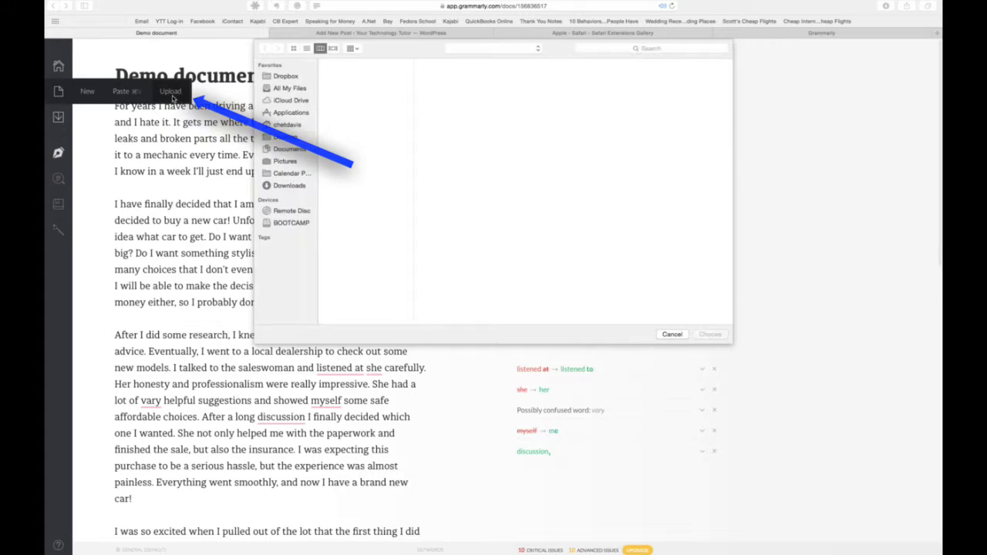
pyautogui.click(637, 47)
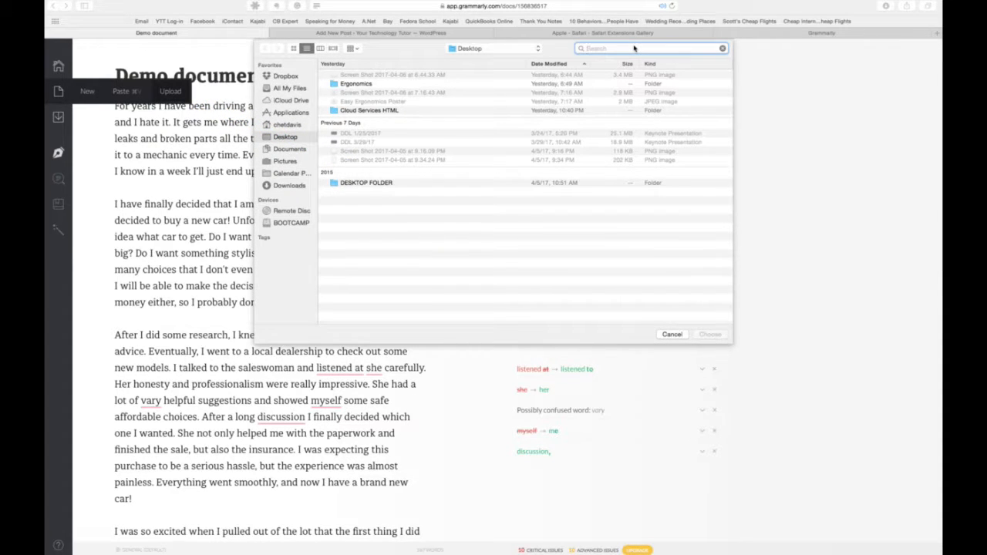
pyautogui.write('memories')
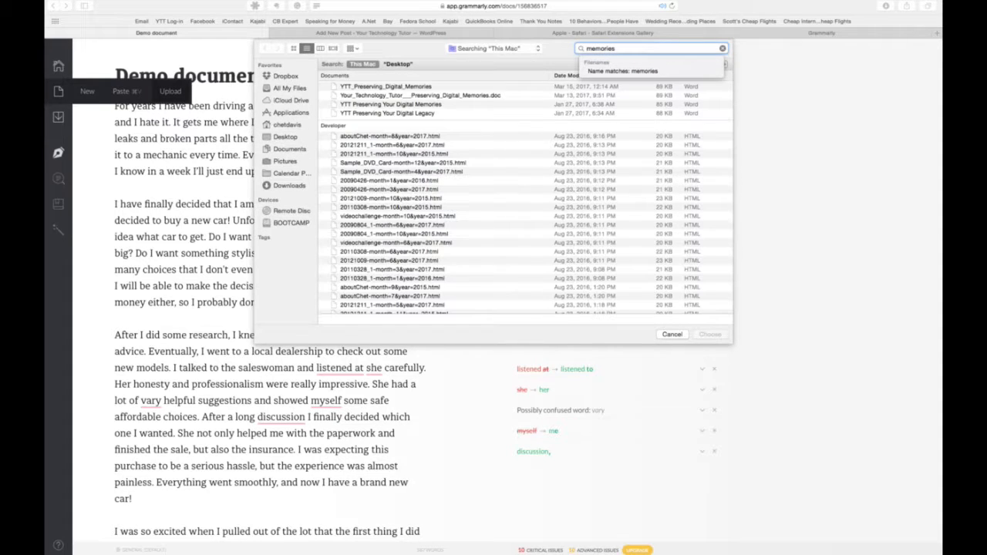
pyautogui.press('Down')
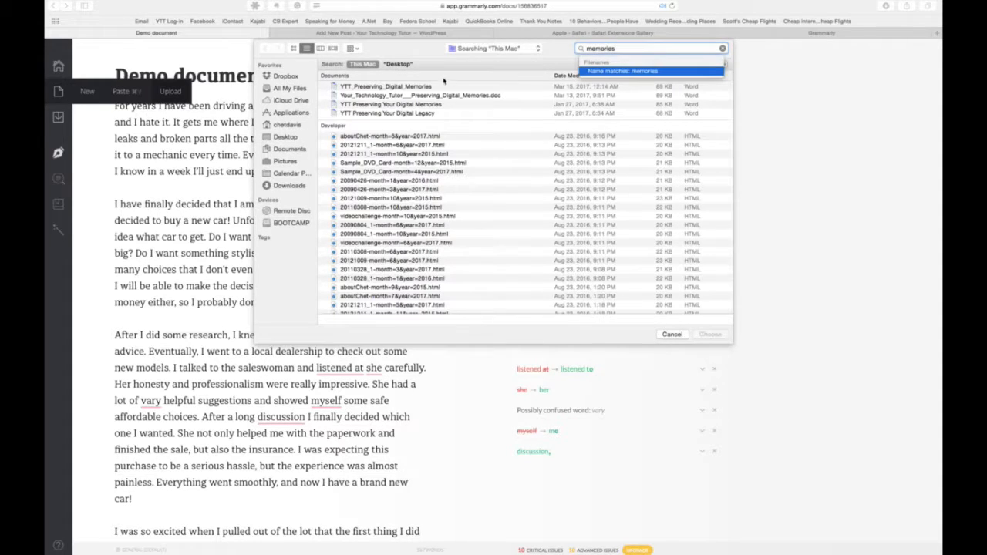
pyautogui.doubleClick(417, 86)
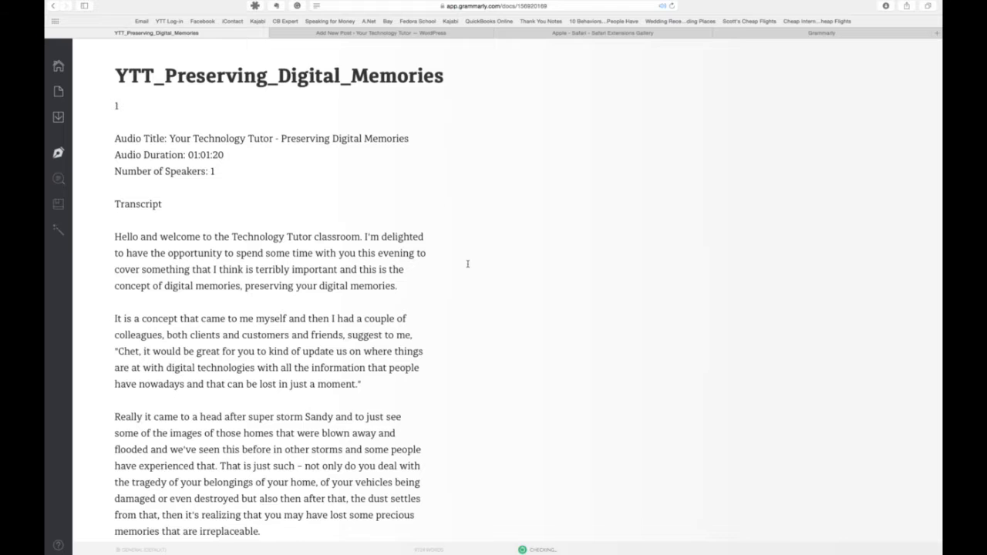
# - Skim the opening paragraphs of the uploaded transcript and examine the issues flagged by the check
pyautogui.scroll(-5, 467, 265)
pyautogui.scroll(1, 468, 264)
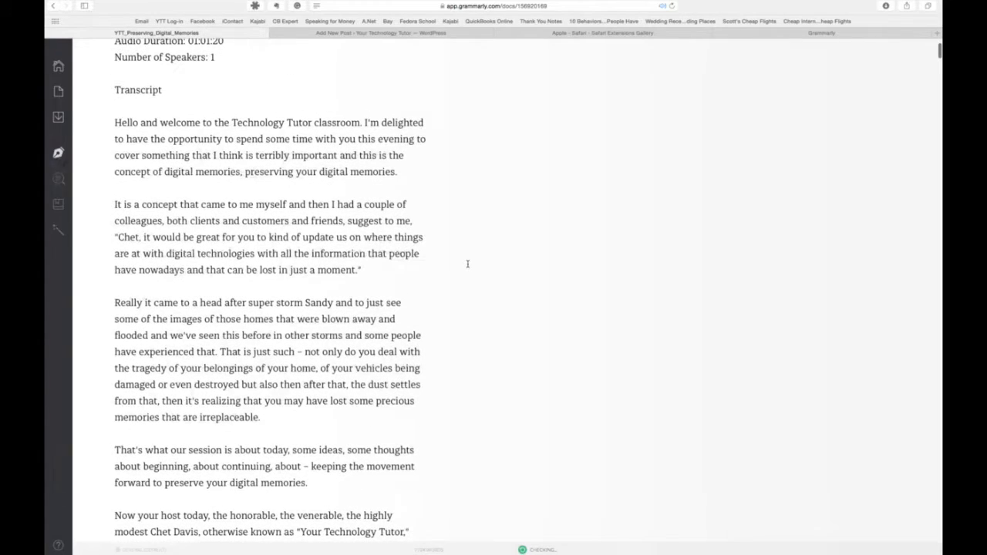
pyautogui.scroll(3, 467, 265)
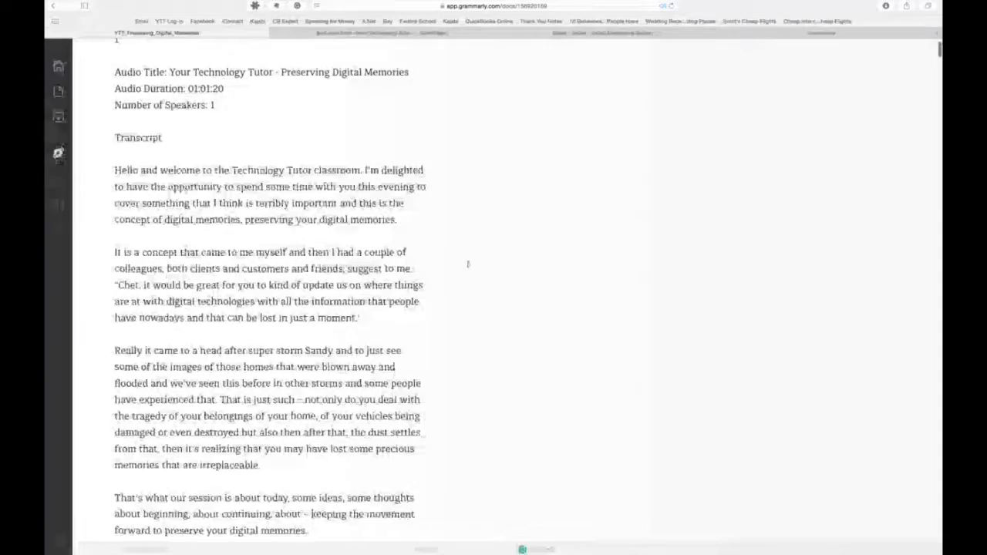
pyautogui.scroll(-4, 468, 265)
pyautogui.scroll(1, 467, 265)
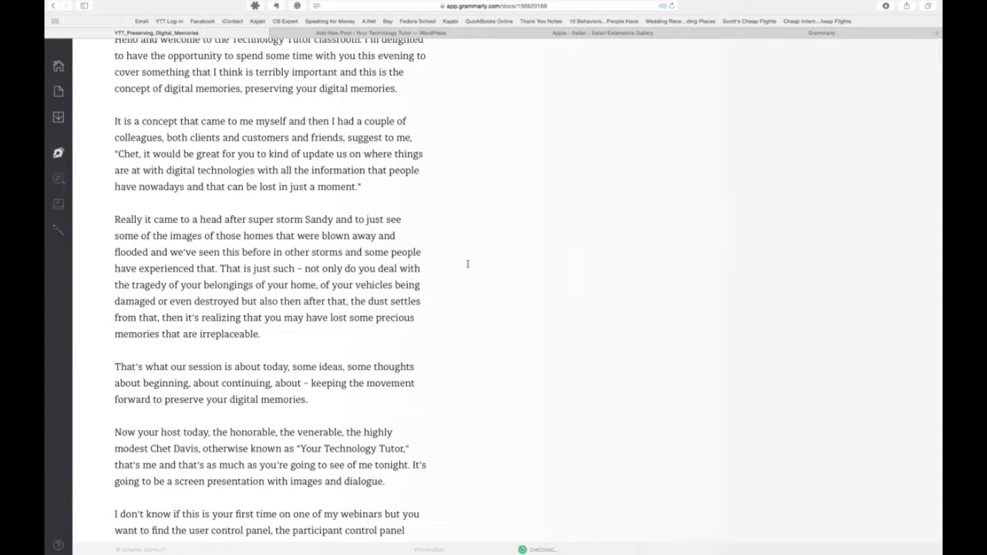
pyautogui.scroll(-1, 468, 264)
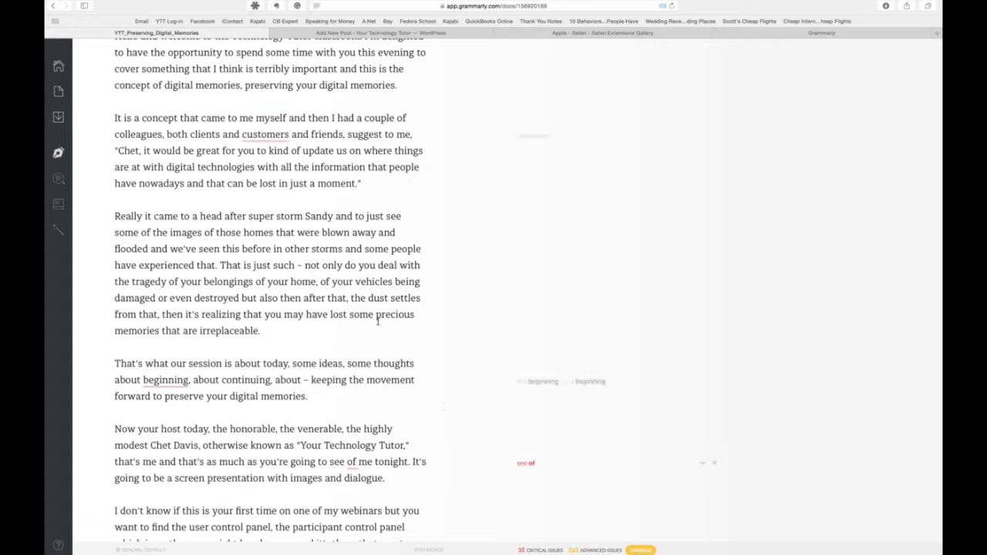
pyautogui.scroll(5, 374, 321)
pyautogui.scroll(-5, 369, 320)
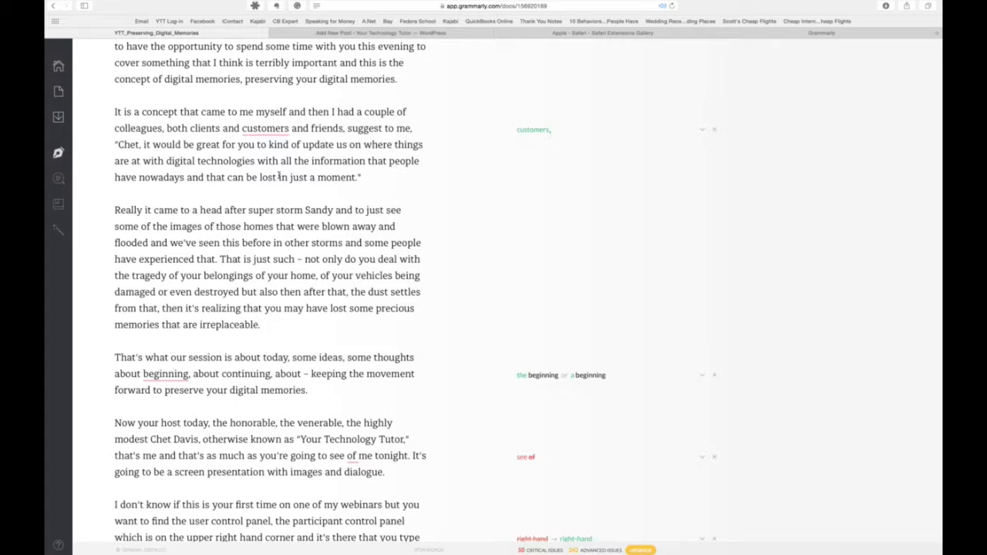
pyautogui.scroll(8, 276, 141)
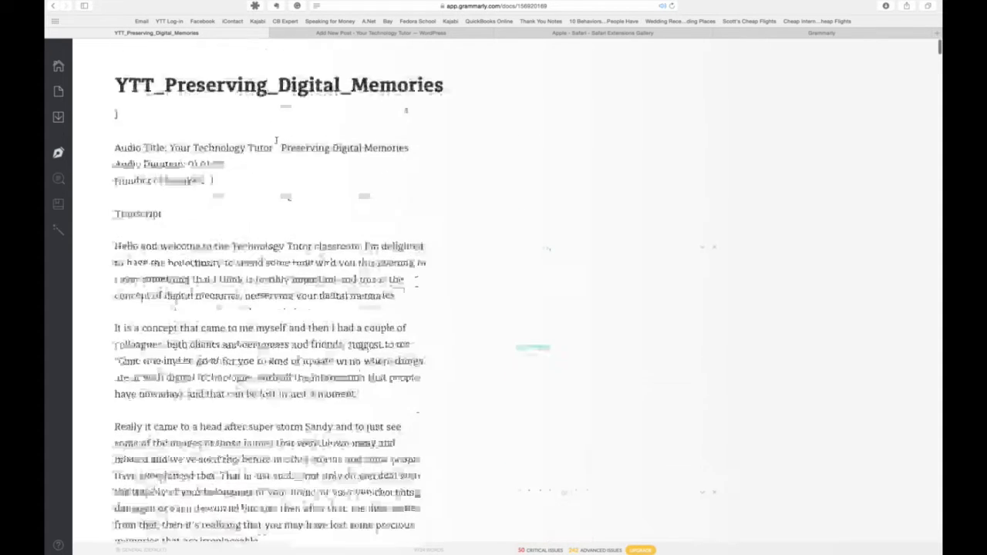
# - Accept the suggested comma after "customers" and the replacement of "super storm" with "superstorm"
pyautogui.scroll(-4, 276, 140)
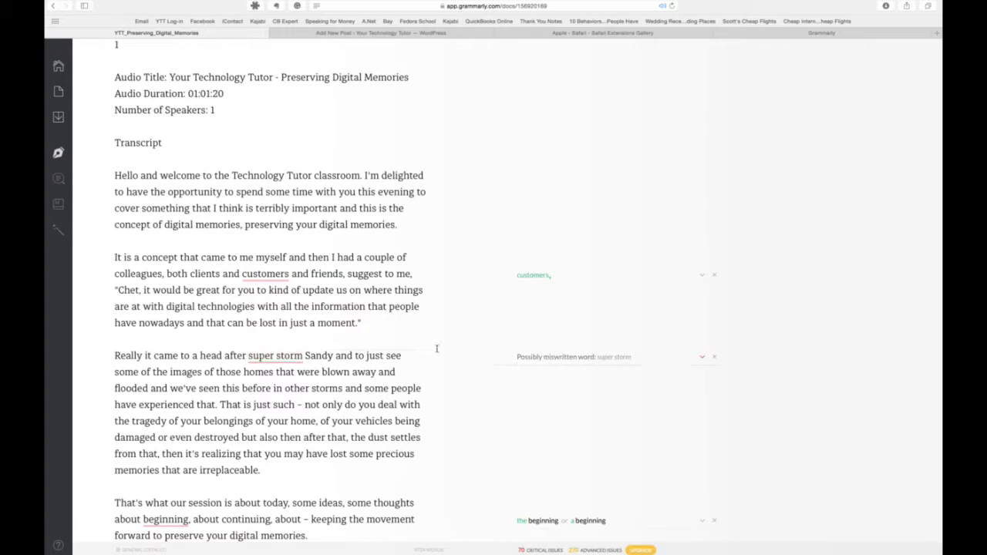
pyautogui.click(261, 274)
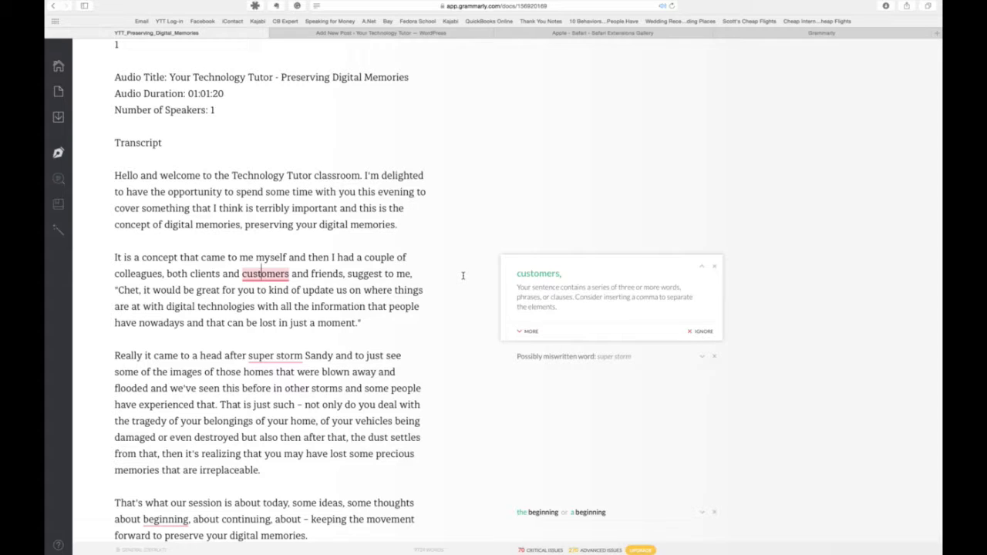
pyautogui.click(518, 277)
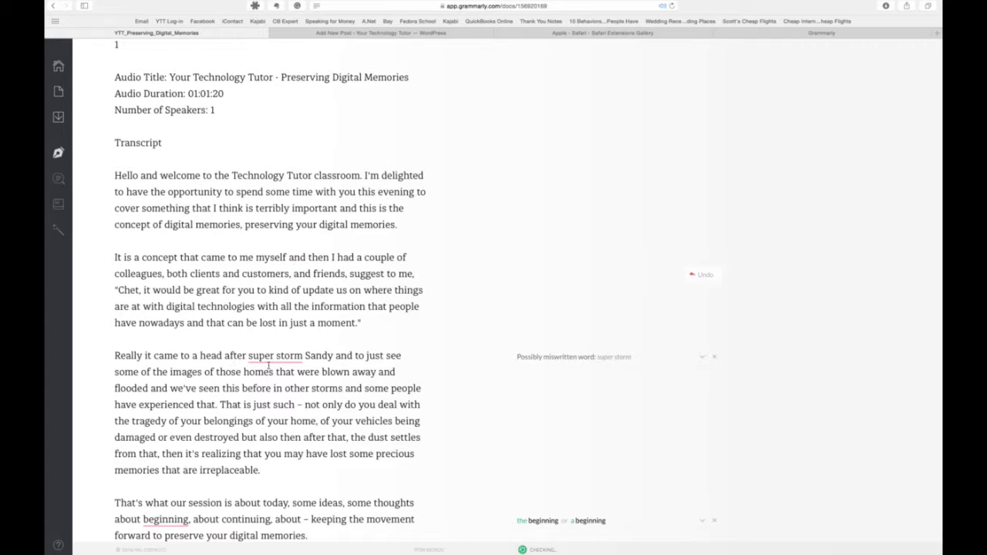
pyautogui.click(269, 356)
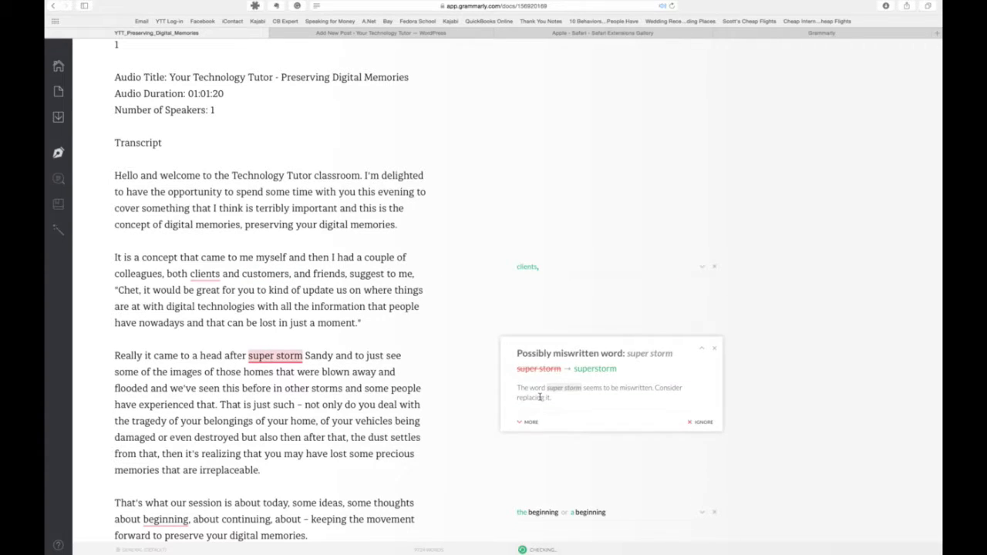
pyautogui.click(610, 369)
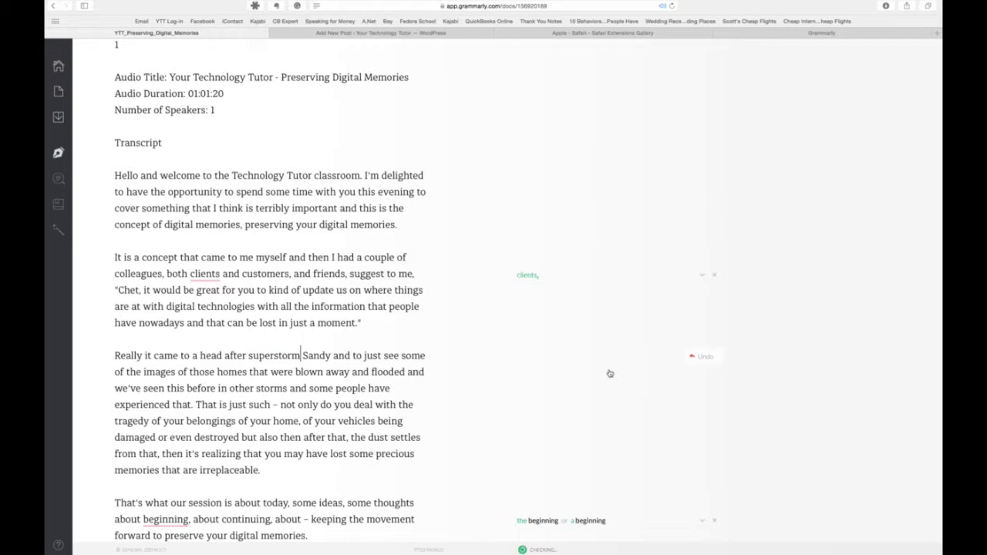
# - Expand the explanation for the flagged word "beginning" and accept the correction "a beginning"
pyautogui.scroll(-3, 610, 373)
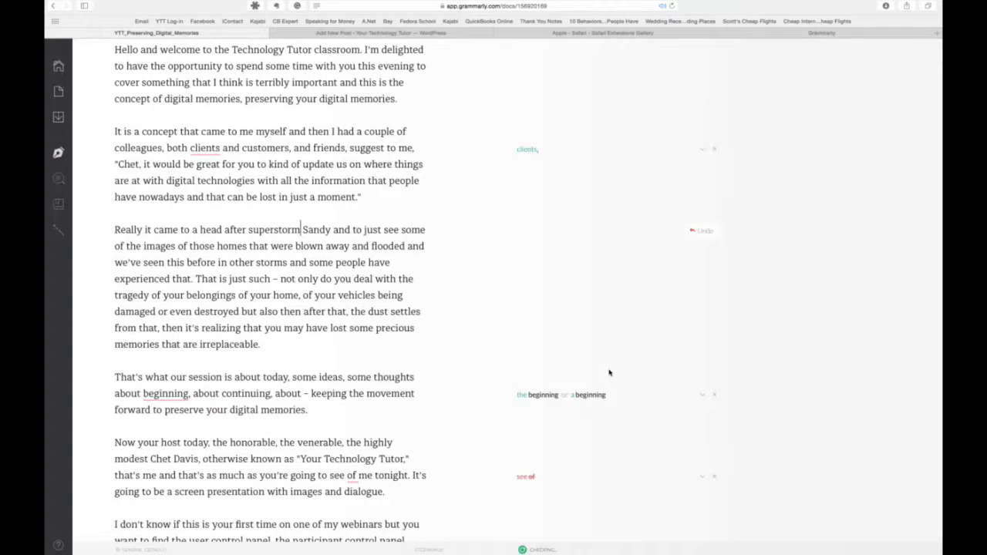
pyautogui.scroll(-1, 609, 373)
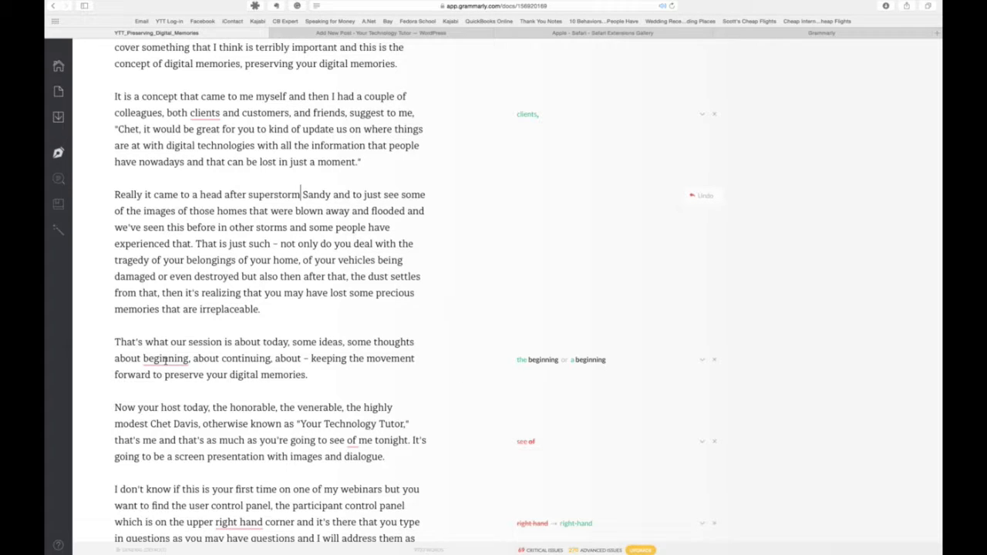
pyautogui.click(168, 358)
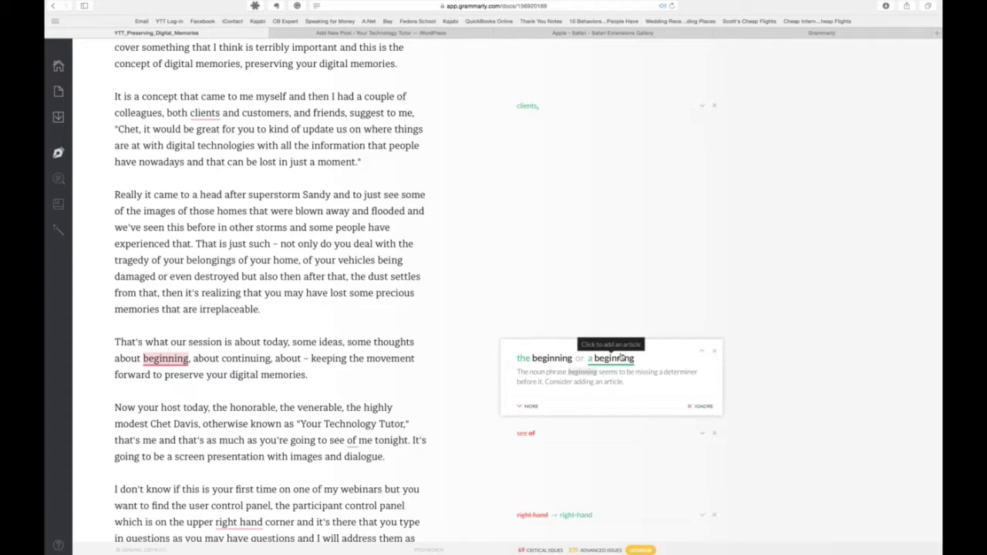
pyautogui.click(531, 406)
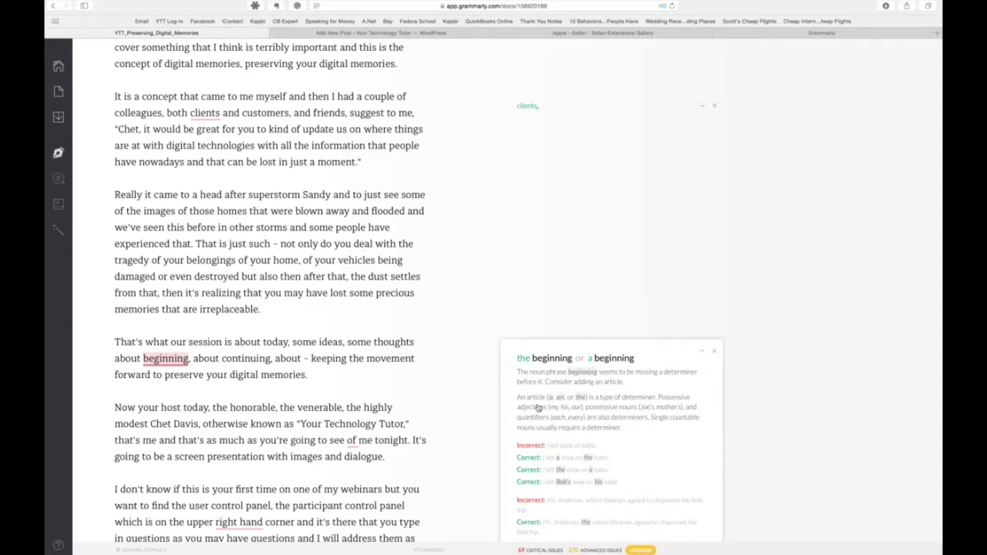
pyautogui.click(614, 358)
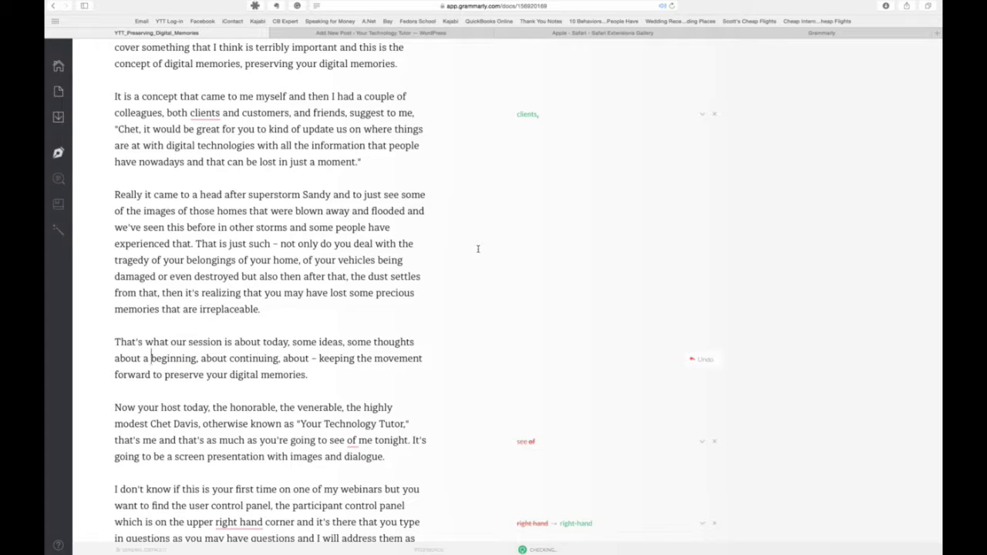
# - Return to the document list, reopen the YTT_Preserving_Digital_Memories transcript and review its corrected paragraphs
pyautogui.click(58, 67)
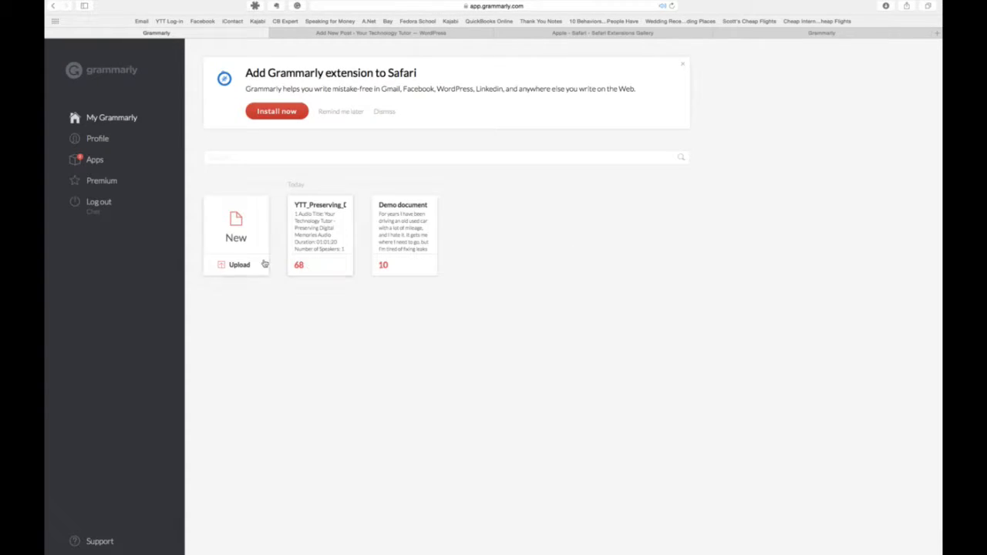
pyautogui.click(309, 243)
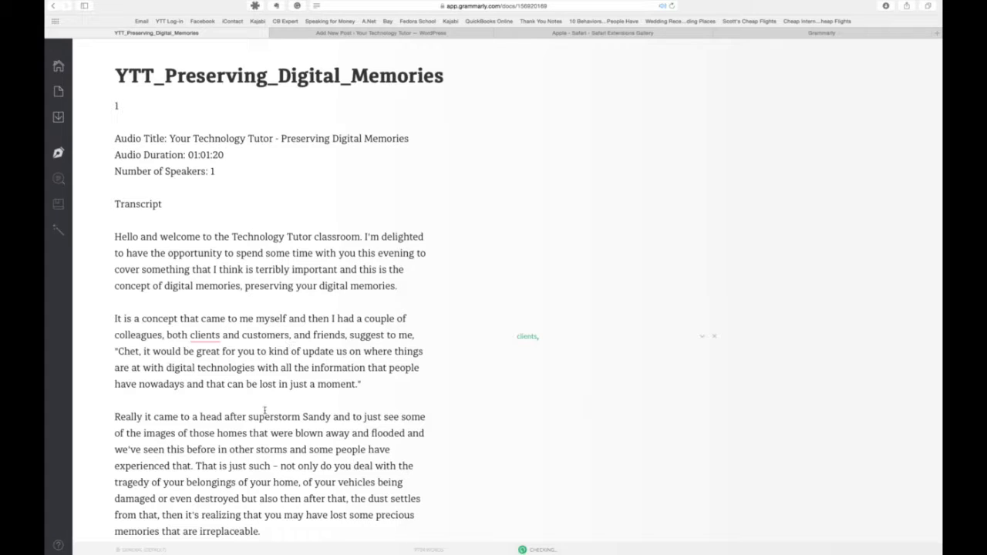
pyautogui.scroll(-2, 257, 398)
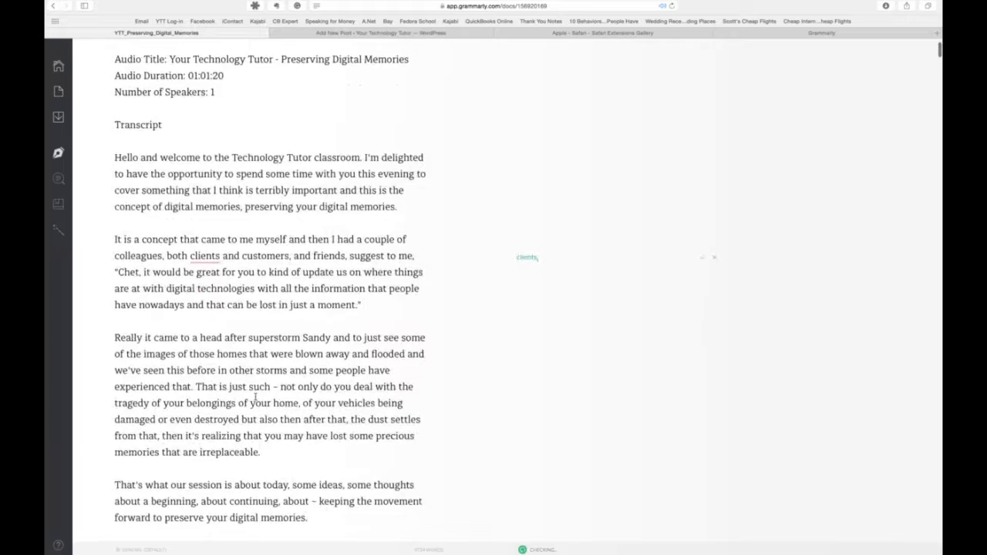
pyautogui.scroll(-3, 256, 398)
pyautogui.scroll(5, 256, 398)
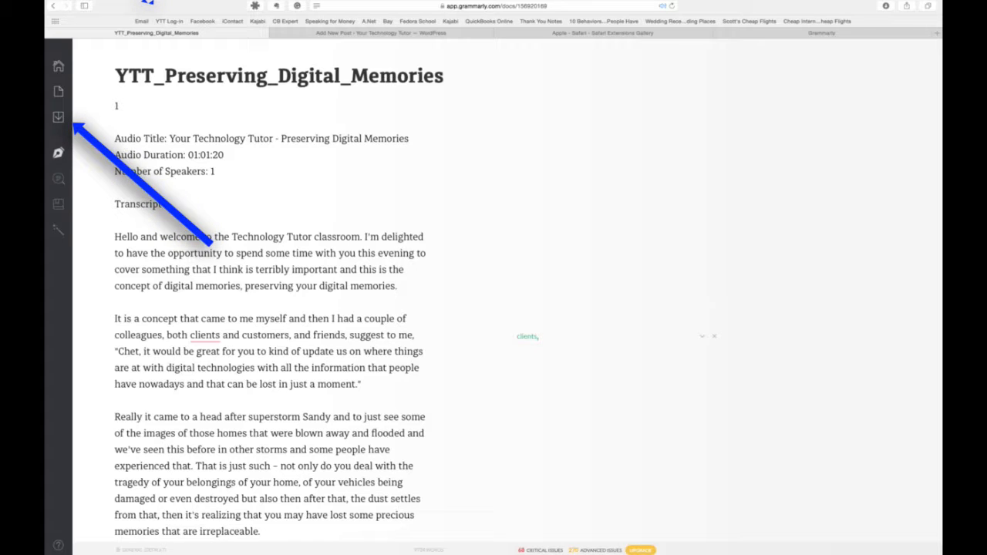
# - Download the corrected YTT_Preserving_Digital_Memories document
pyautogui.moveTo(59, 153)
pyautogui.moveTo(60, 117)
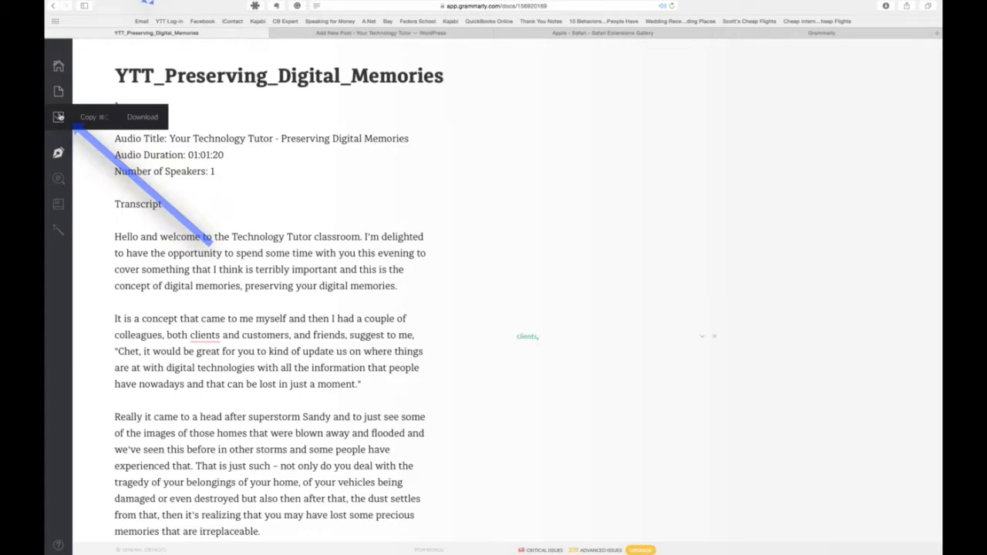
pyautogui.click(148, 122)
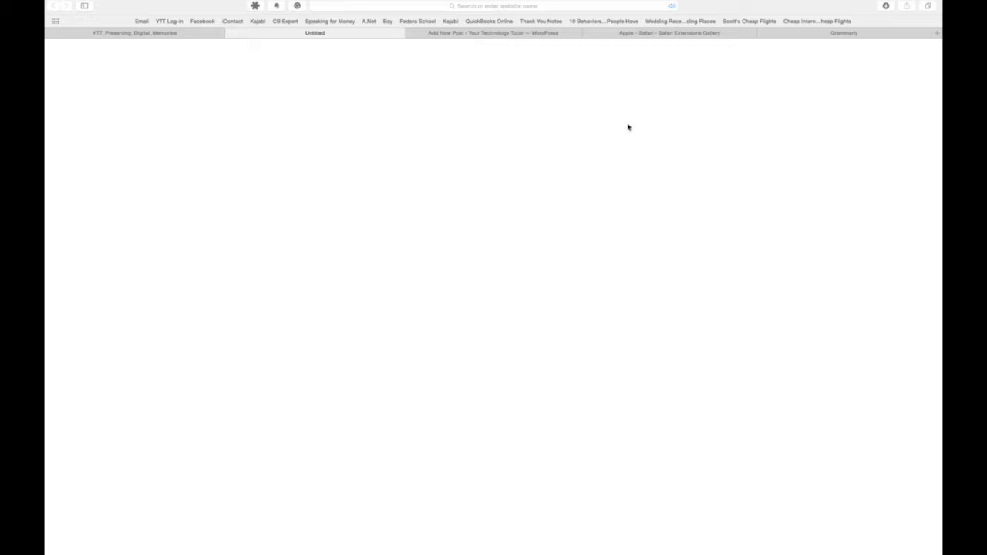
# - View the Grammarly listing in the Safari Extensions Gallery and switch to the WordPress Add New Post page
pyautogui.click(826, 37)
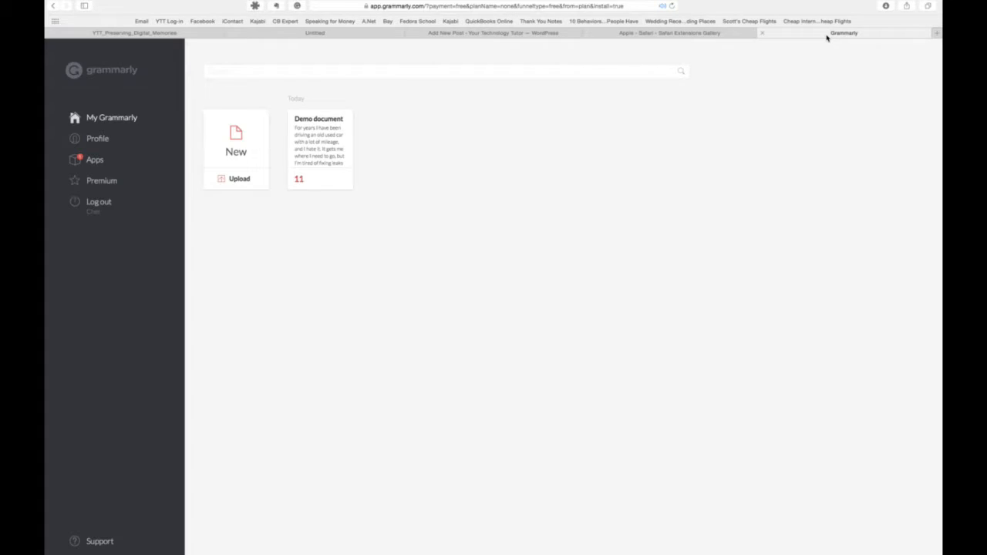
pyautogui.click(691, 34)
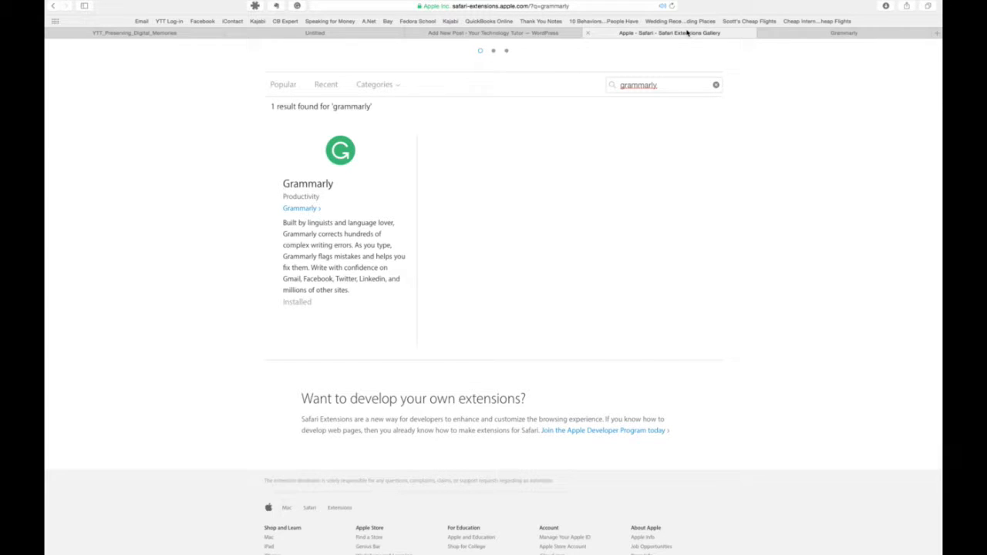
pyautogui.click(498, 35)
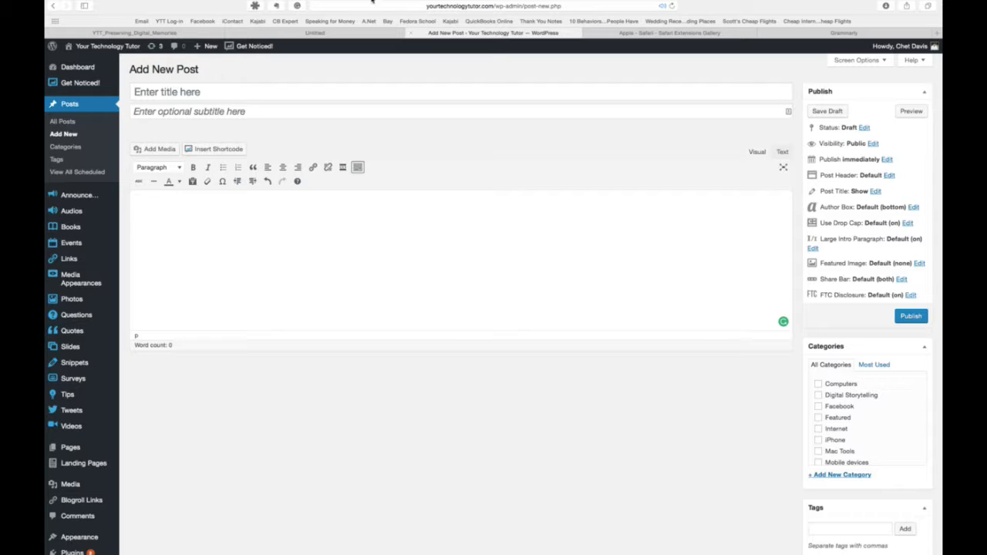
# - Write in the post body: "Thhhis is the corrrrect way that we we should do this when we have Grammerllly installed."
pyautogui.moveTo(373, 1)
pyautogui.click(539, 212)
pyautogui.write('Thhhis is the corrr')
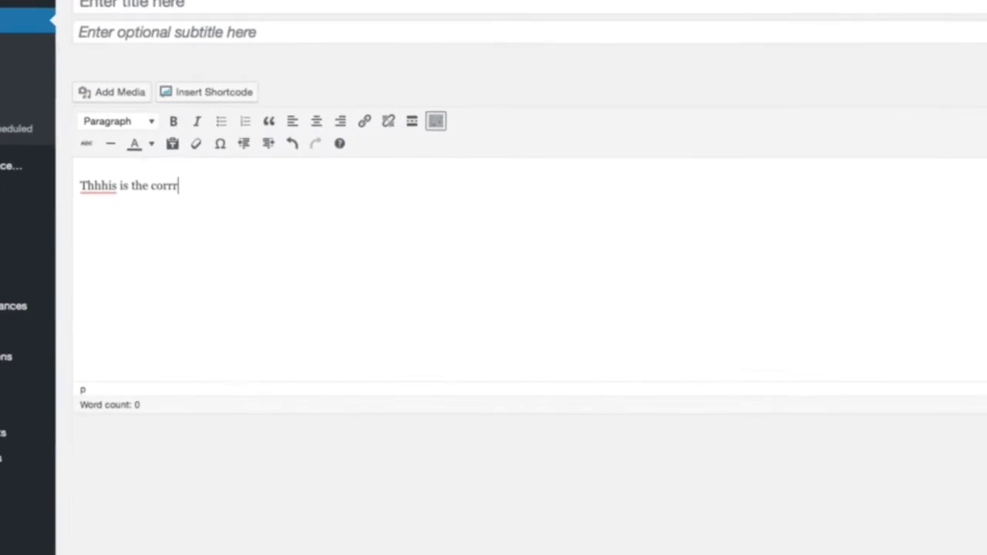
pyautogui.write('rect way t')
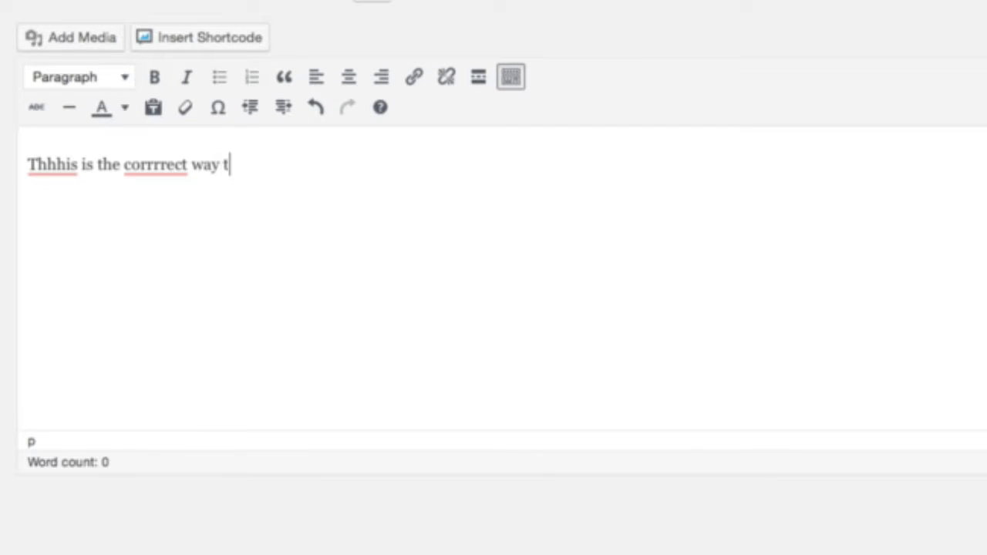
pyautogui.write('hat we we sh')
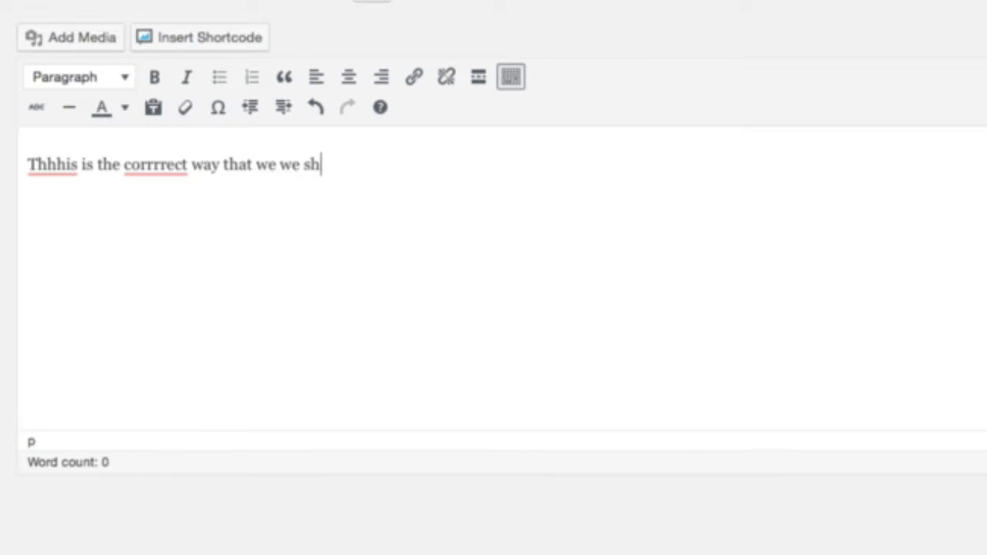
pyautogui.write('ould do this')
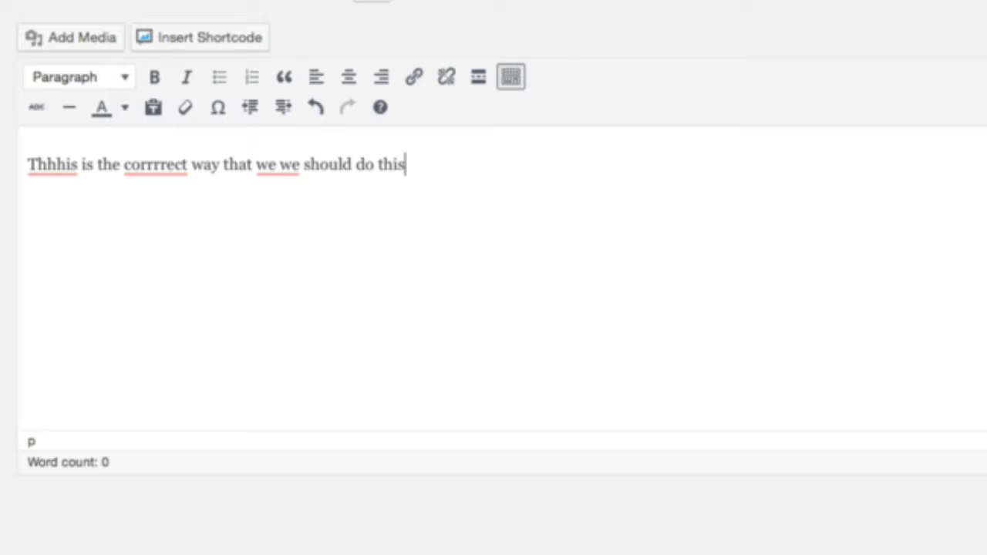
pyautogui.write(' when we have ')
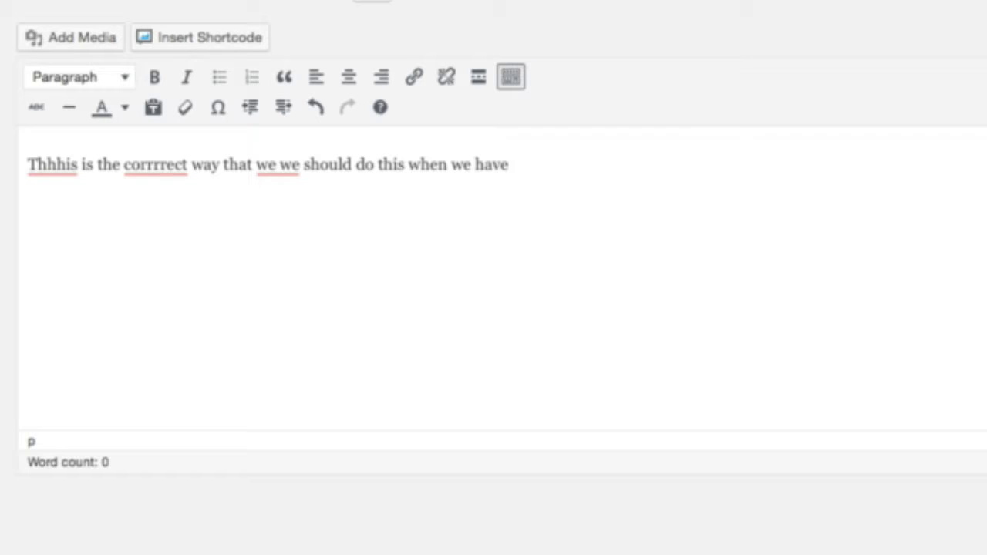
pyautogui.write('Grammerll')
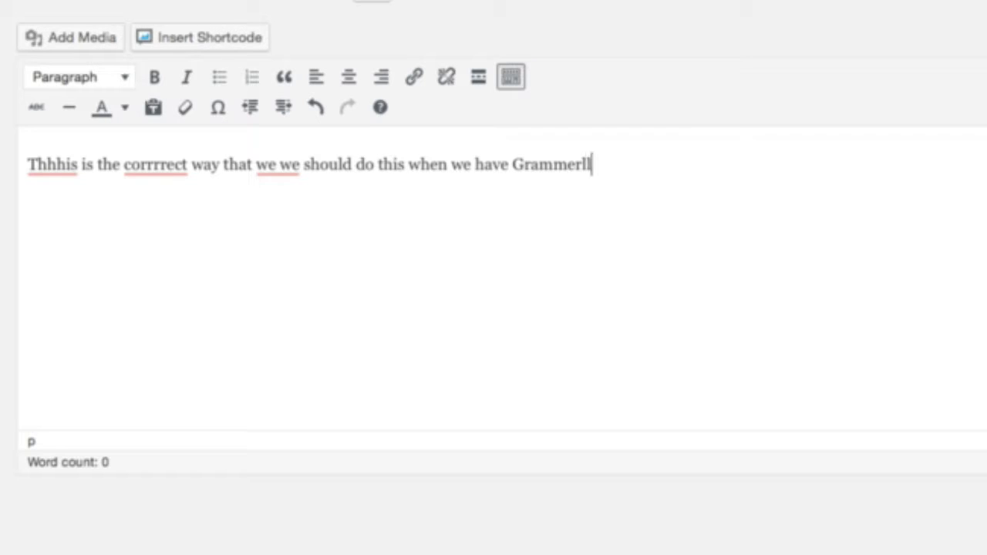
pyautogui.write('lly installed')
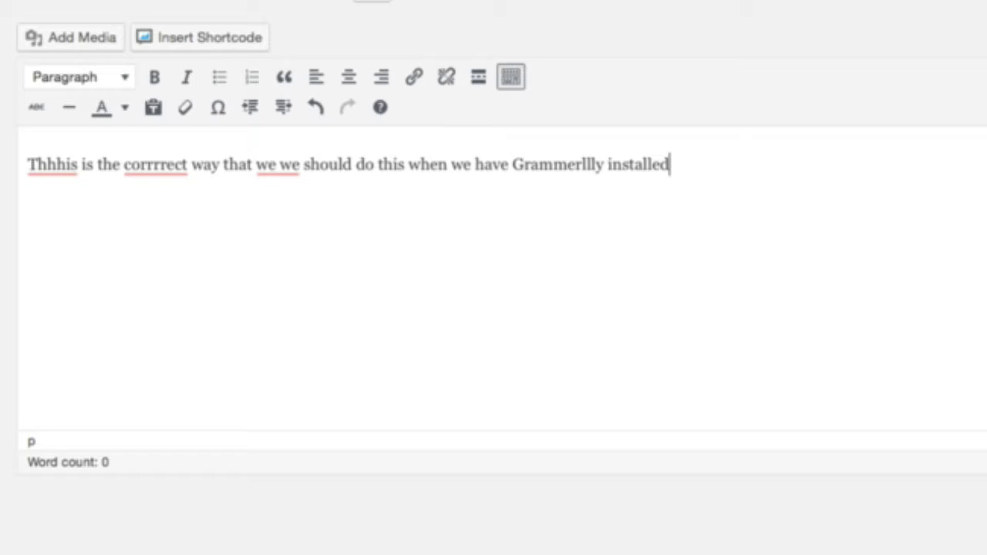
pyautogui.write('.')
# - Accept Grammarly's suggestions "This" for "Thhhis" and "correct" for "corrrrect" in the post body
pyautogui.moveTo(60, 173)
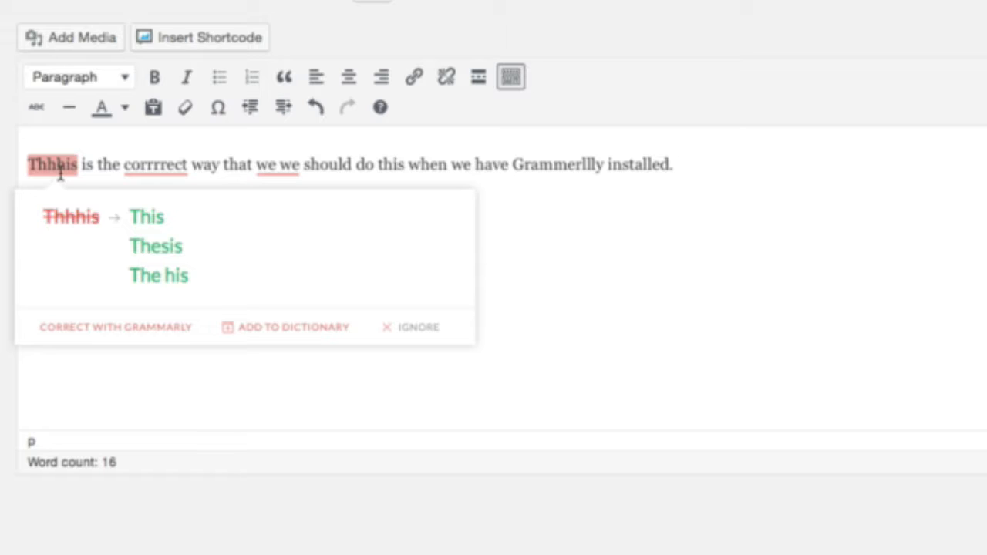
pyautogui.click(154, 220)
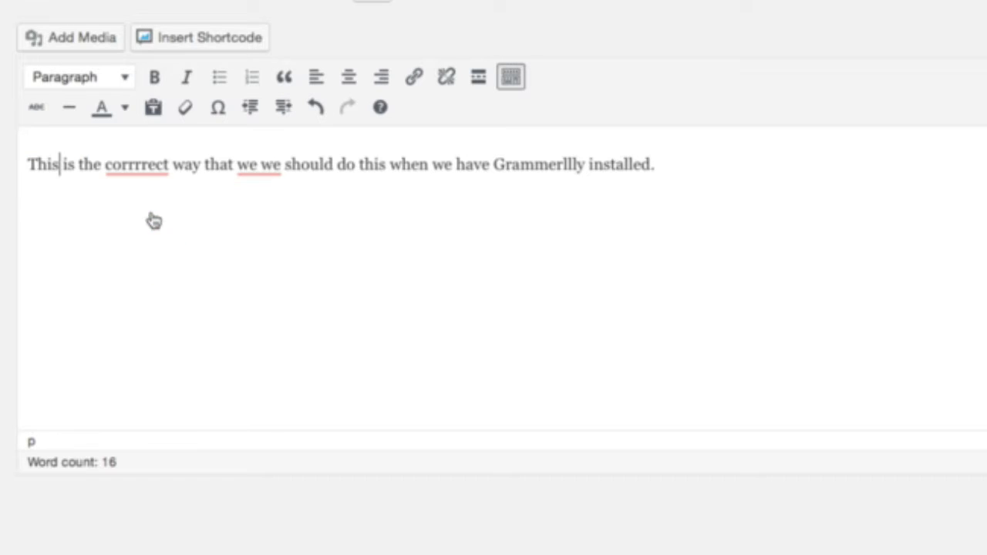
pyautogui.moveTo(137, 164)
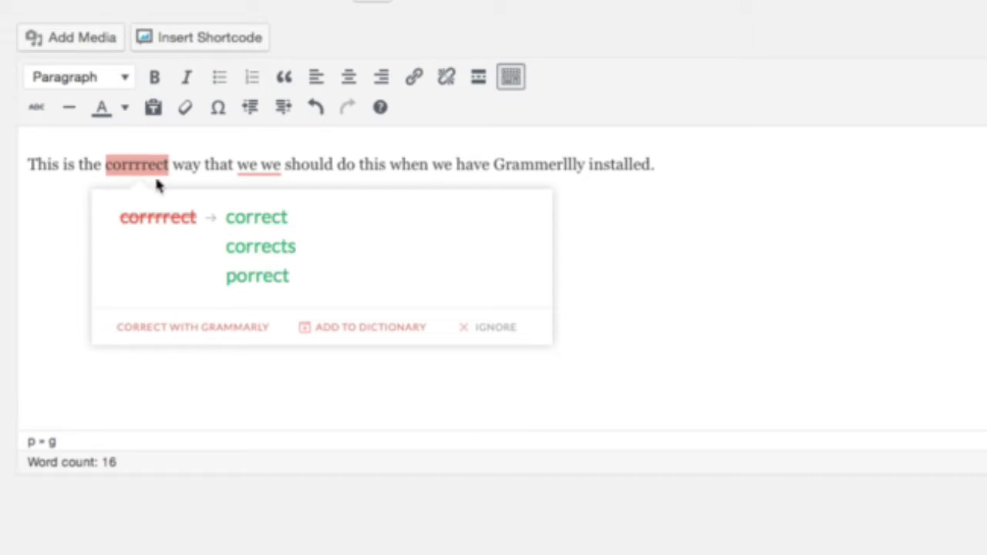
pyautogui.click(272, 219)
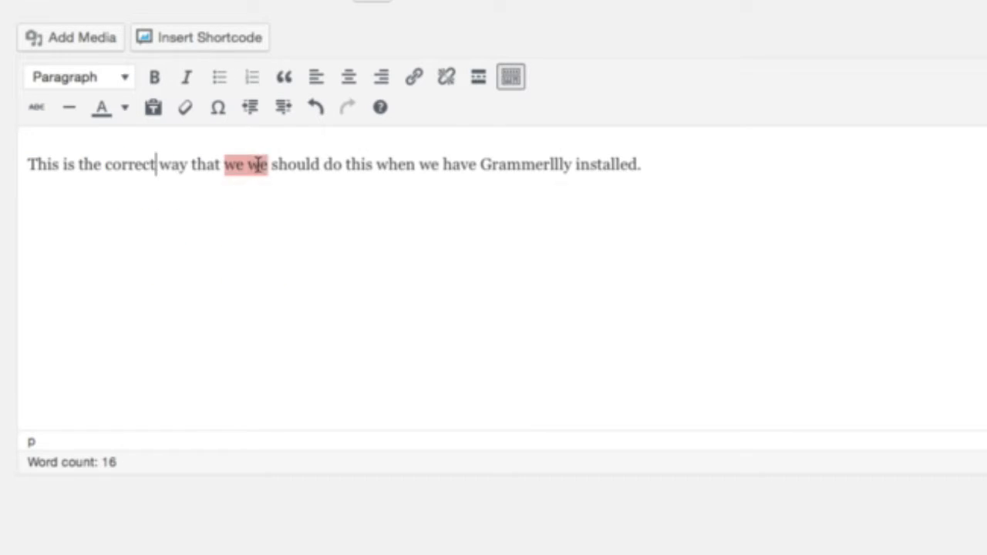
# - Open the repeated word "we we" in the Grammarly editor and accept deleting the duplicate "we"
pyautogui.moveTo(259, 164)
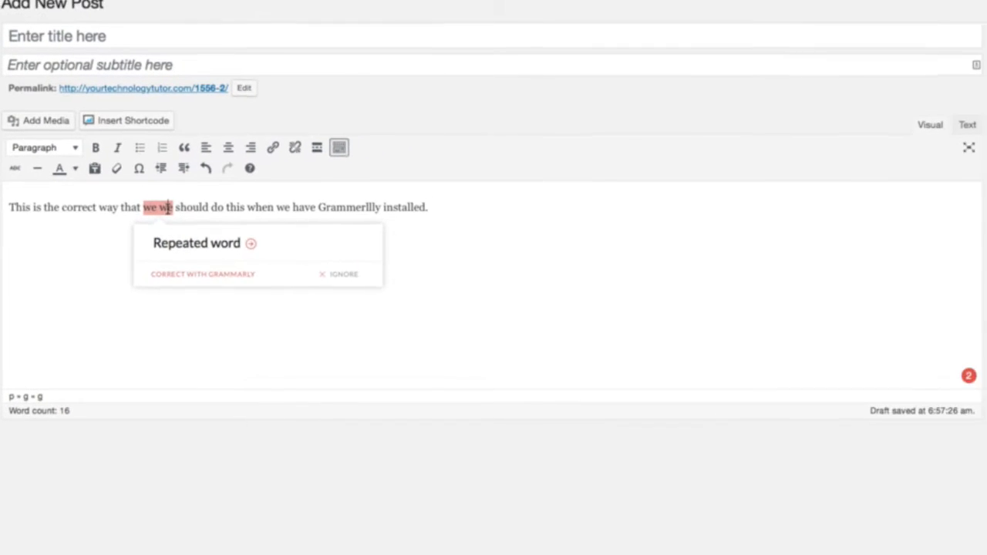
pyautogui.click(178, 256)
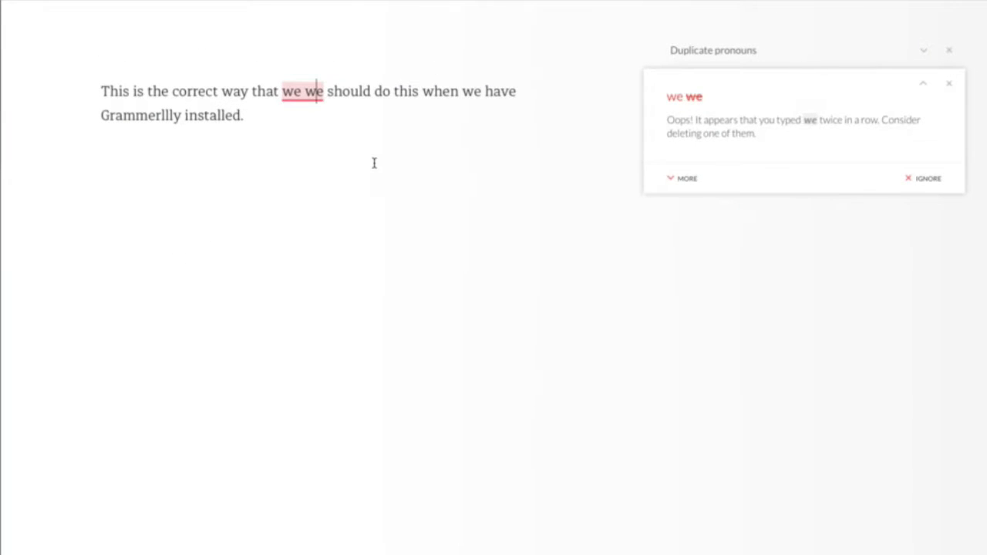
pyautogui.click(696, 97)
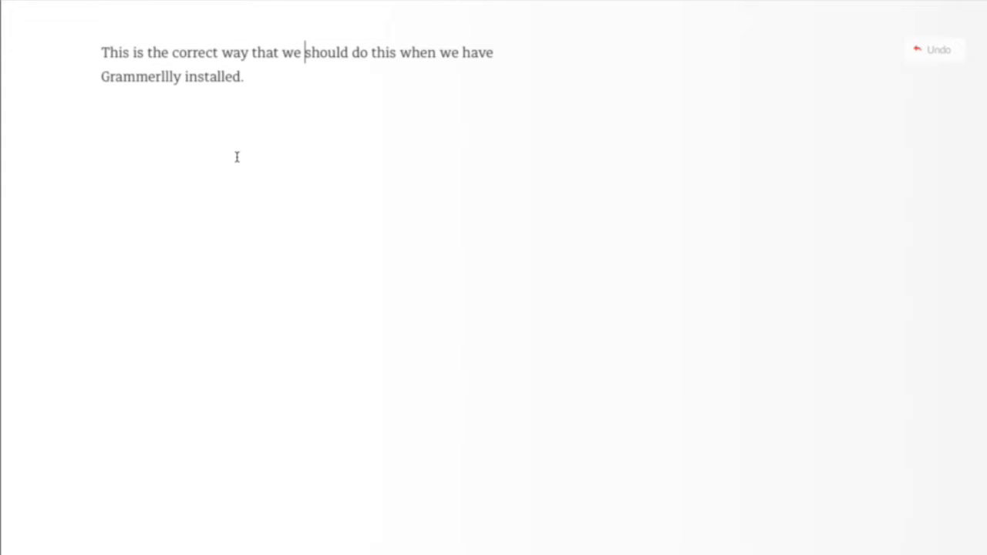
# - Undo the deletion of the duplicate "we" and review the Duplicate pronouns explanation for "we we"
pyautogui.click(934, 50)
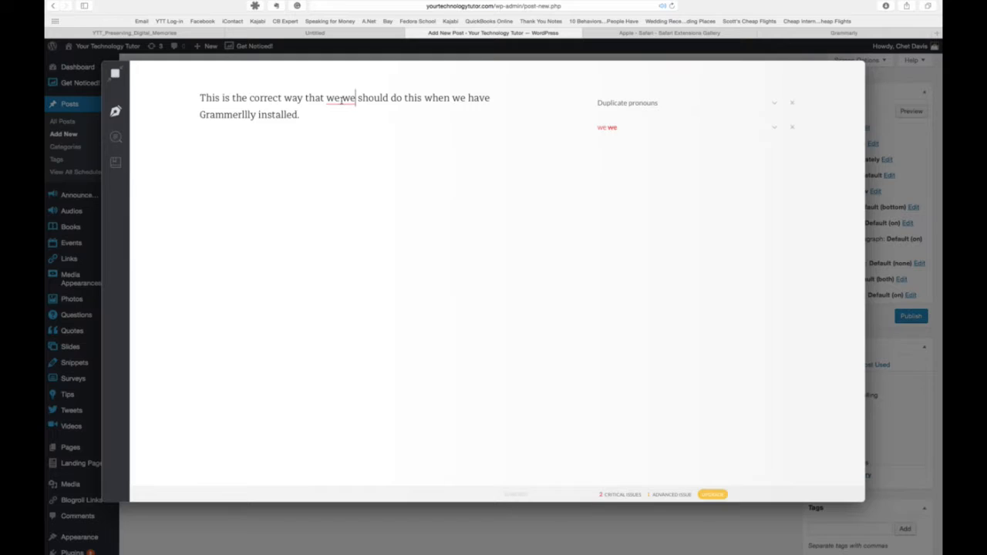
pyautogui.click(343, 98)
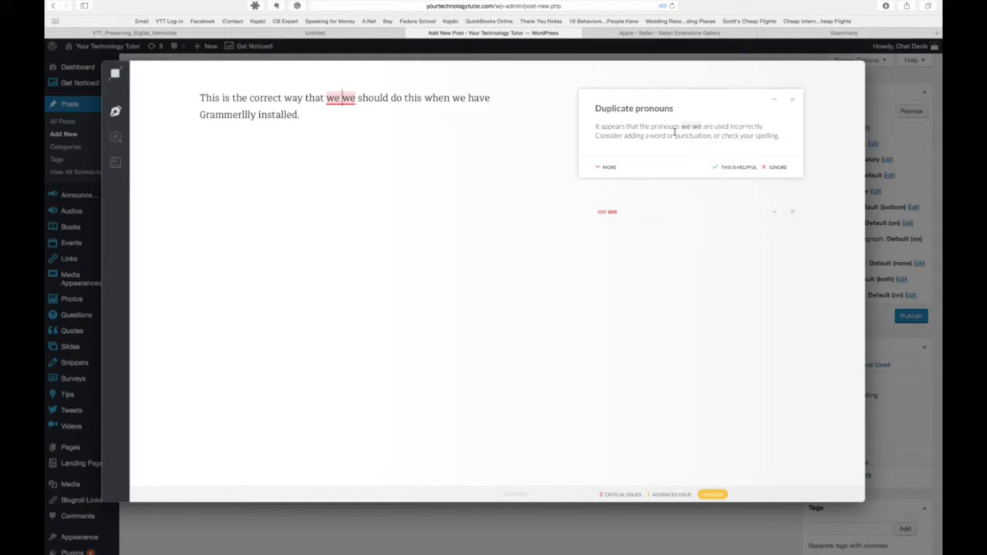
pyautogui.click(646, 110)
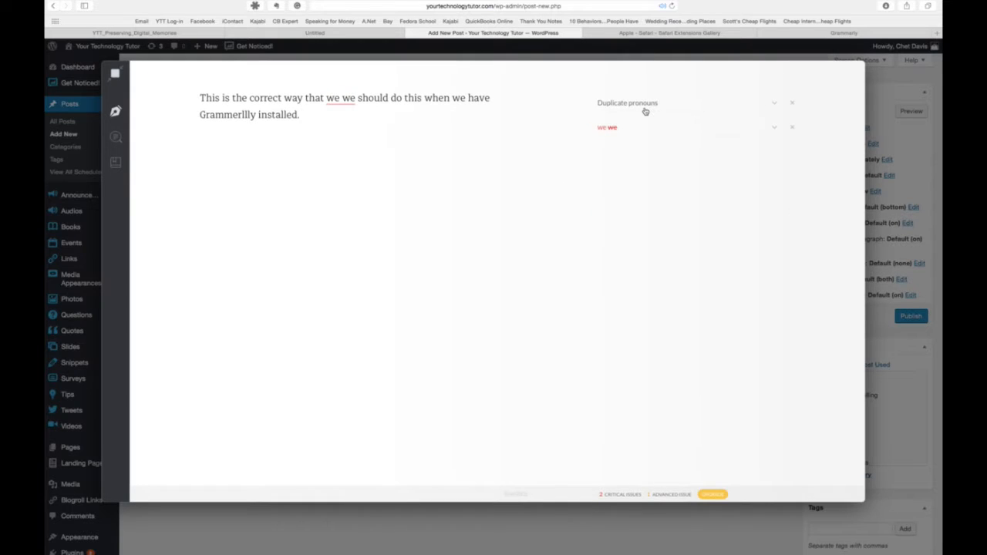